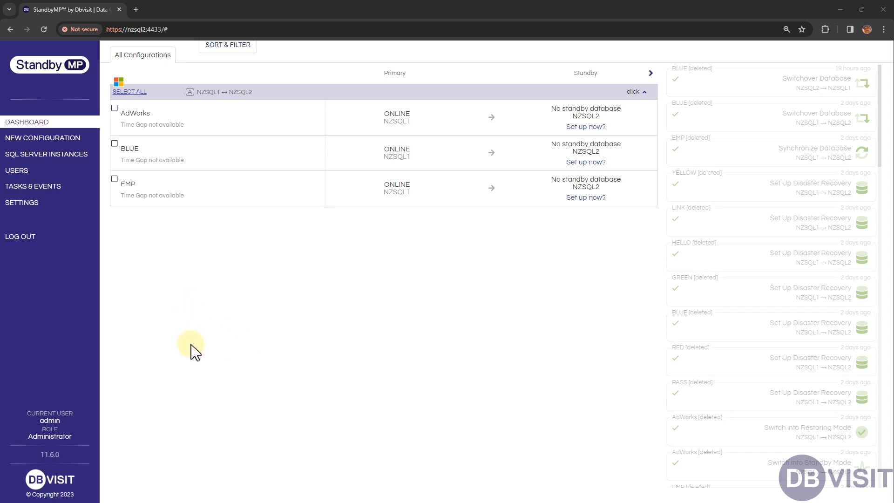
- Check the bulk actions available for the AdWorks and BLUE configurations, and clear the selection
mouse_move(166, 123)
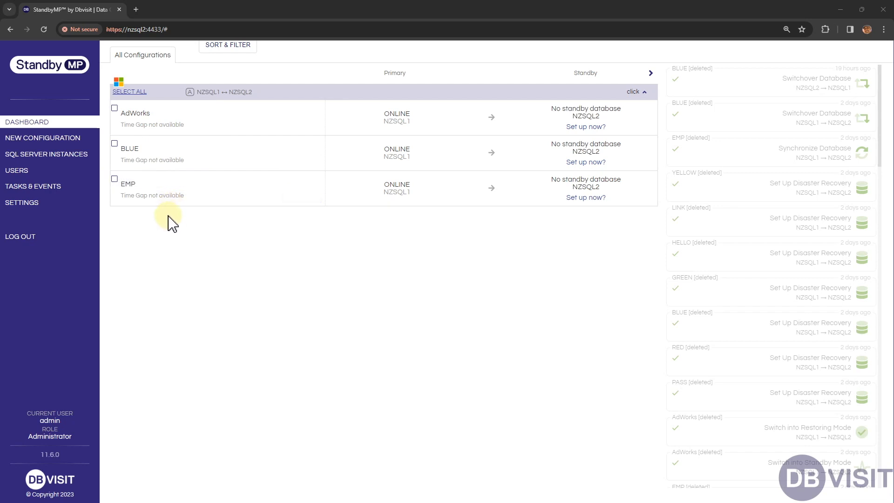
mouse_move(141, 205)
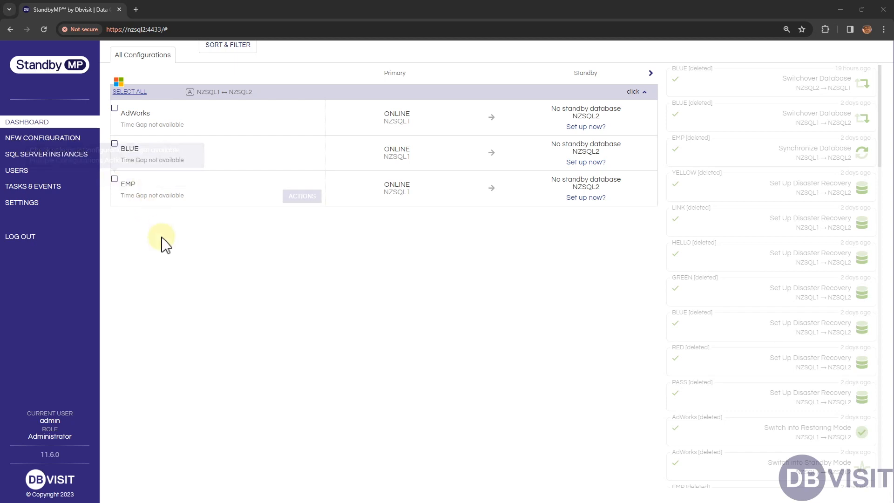
left_click(114, 143)
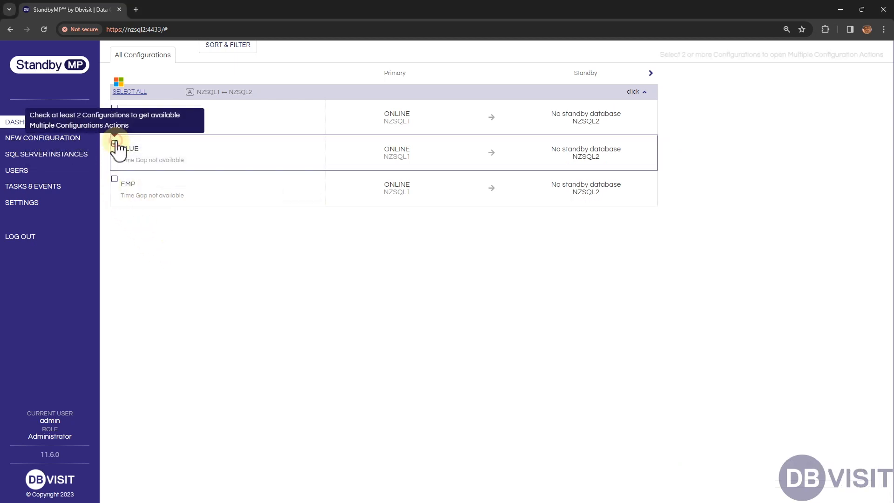
left_click(115, 108)
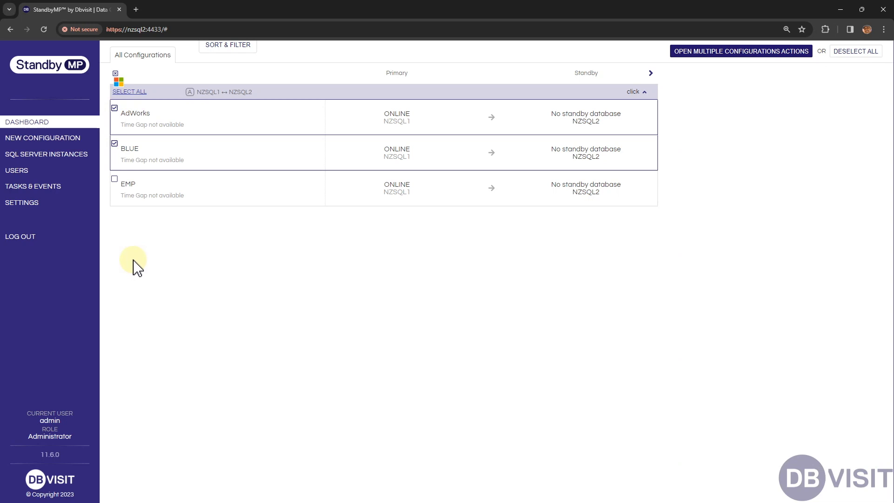
left_click(746, 56)
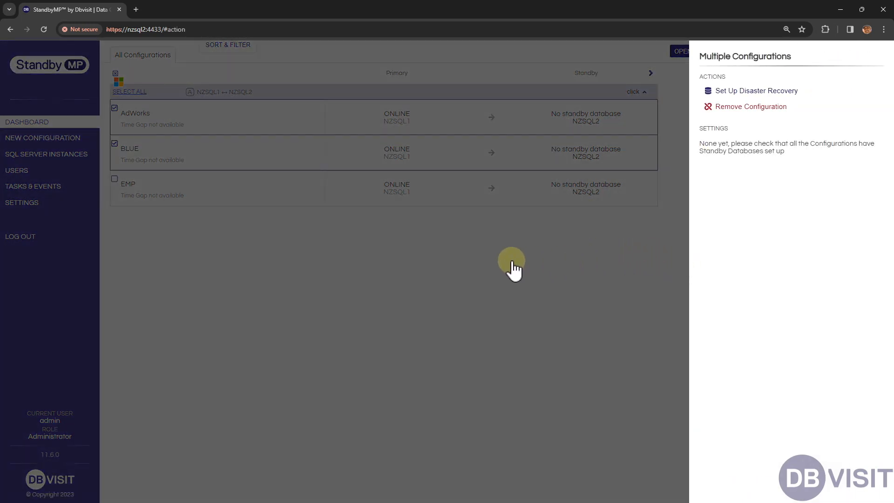
left_click(116, 80)
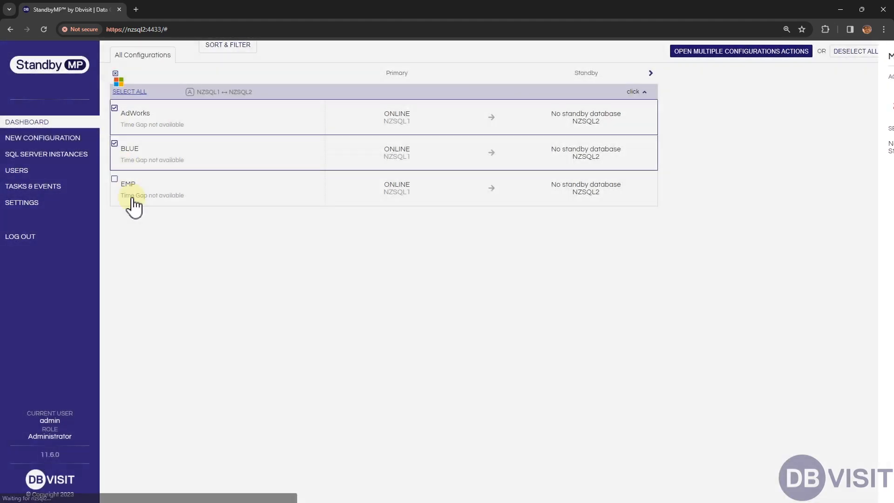
left_click(117, 75)
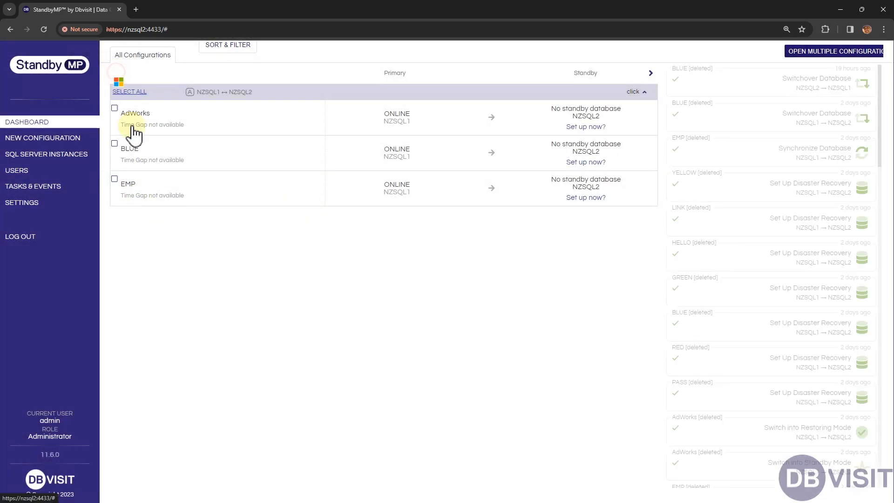
- Open the Set Up Disaster Recovery action for the EMP configuration
left_click(149, 187)
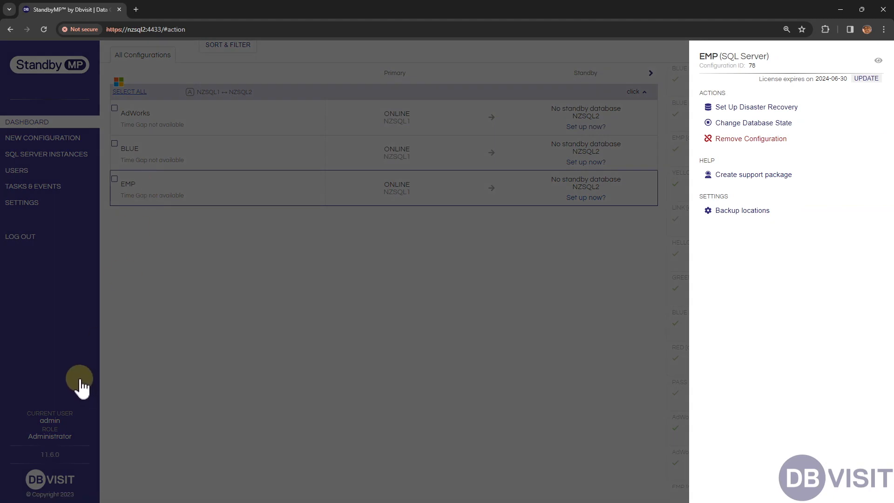
left_click(741, 115)
scroll(449, 230, "down", 3)
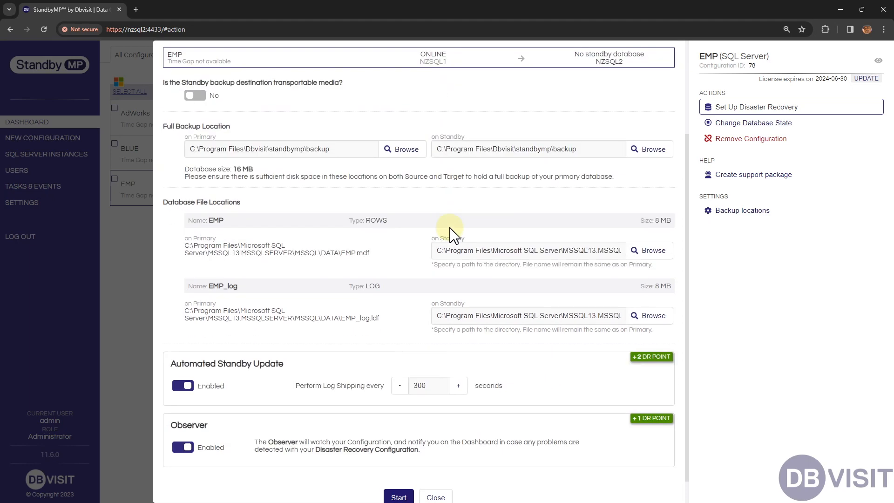
scroll(450, 231, "up", 3)
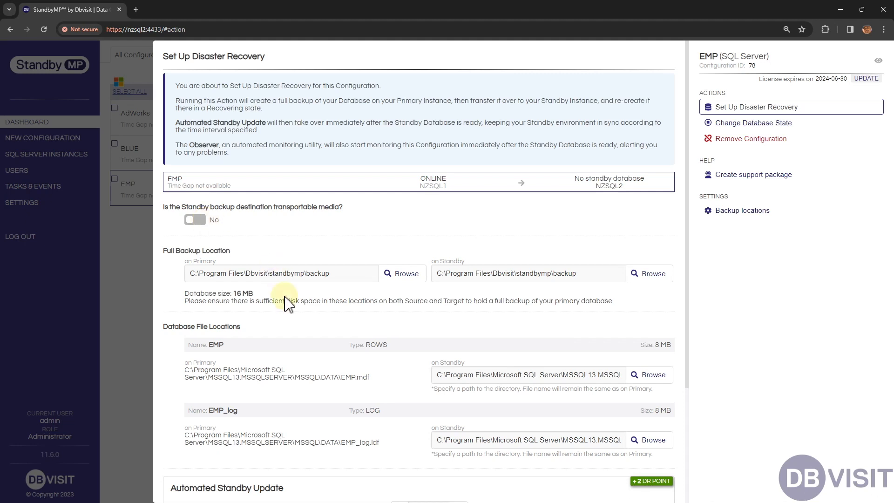
- Review EMP's full backup locations on primary and standby, and the paths of its data and log files
left_click_drag(327, 280, 135, 272)
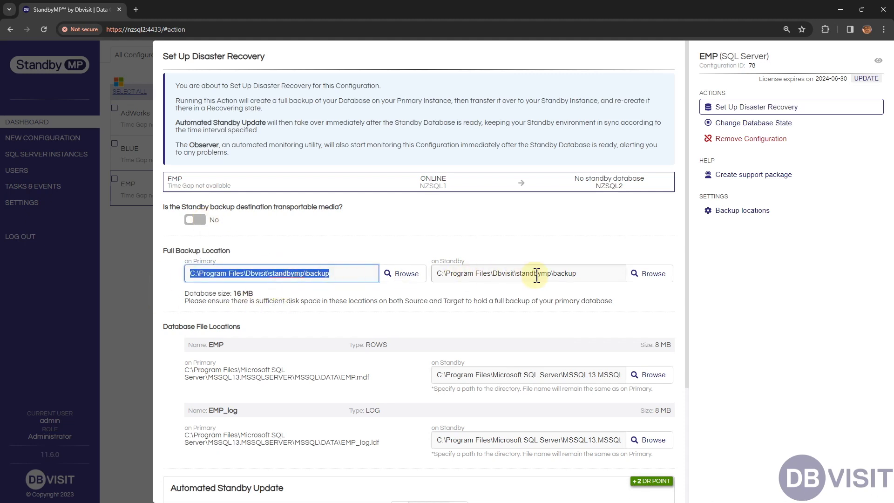
left_click_drag(588, 274, 417, 280)
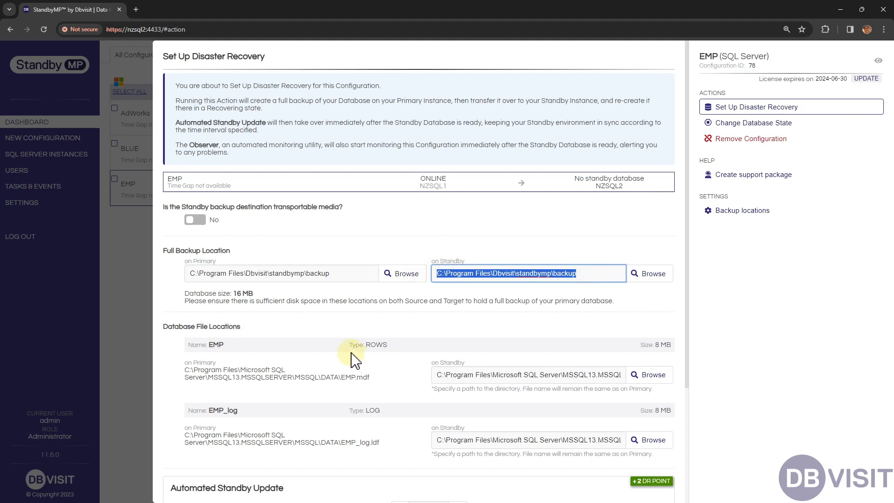
left_click(305, 242)
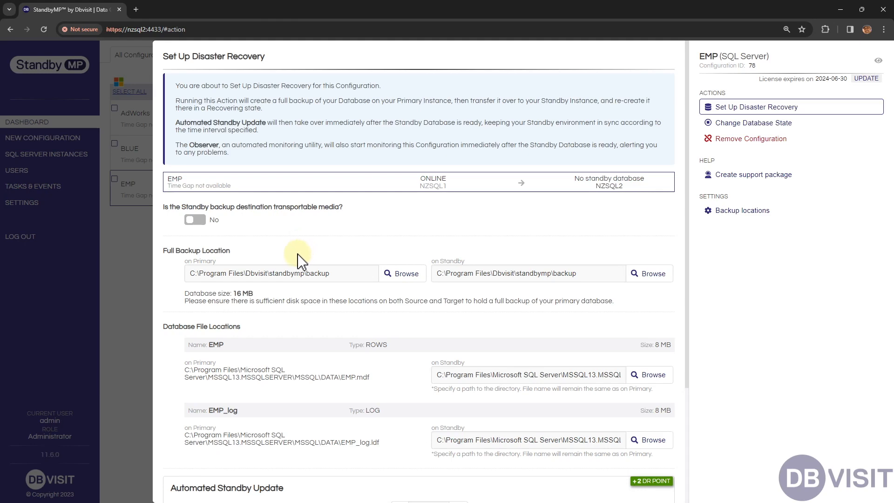
scroll(300, 258, "down", 3)
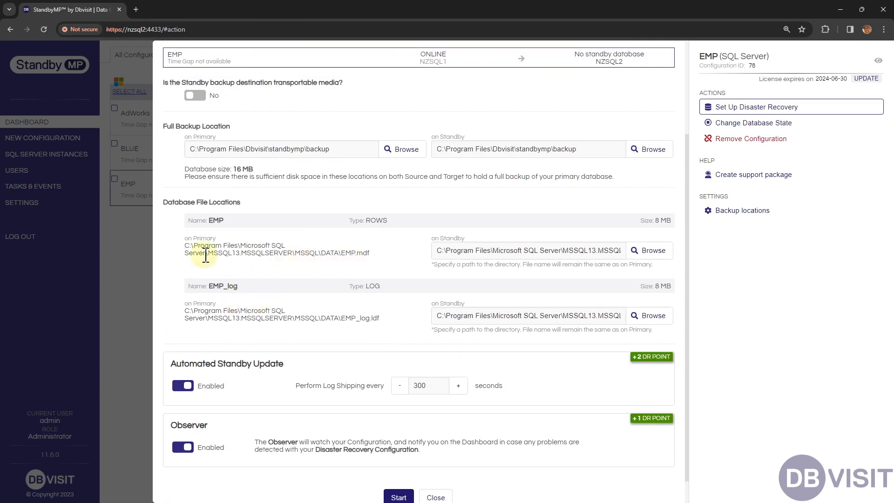
left_click_drag(186, 249, 371, 253)
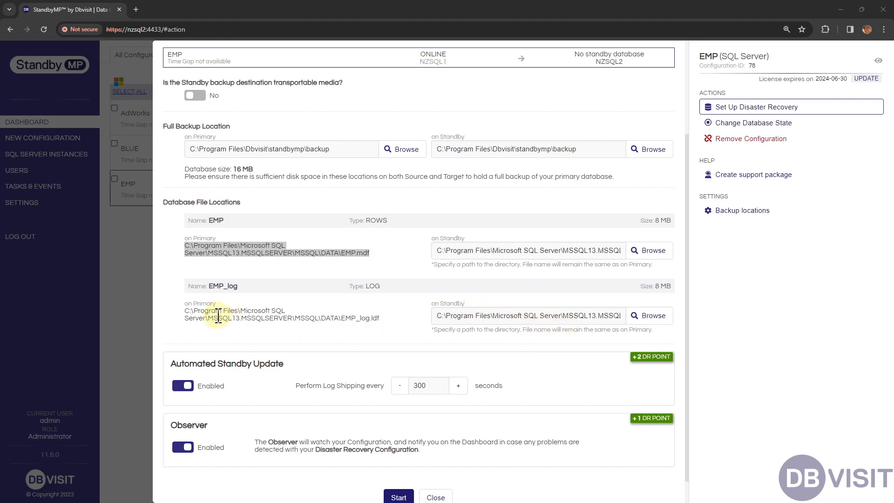
left_click_drag(184, 311, 379, 322)
left_click(326, 335)
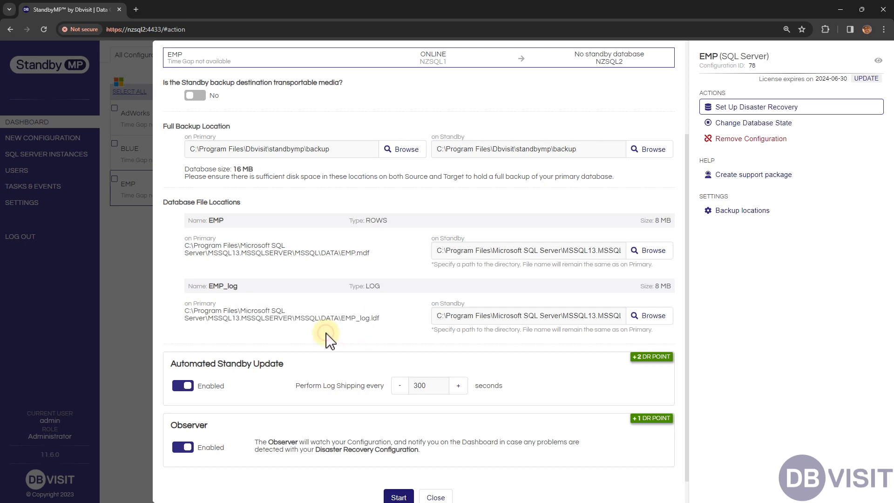
left_click(574, 316)
key("Right")
key("Right")
key("Right")
key("Right")
key("Right")
key("Right")
key("Right")
key("Right")
key("Right")
key("Right")
key("Right")
key("Right")
key("Right")
key("Right")
key("Right")
key("Right")
key("Right")
key("Right")
key("Right")
key("Right")
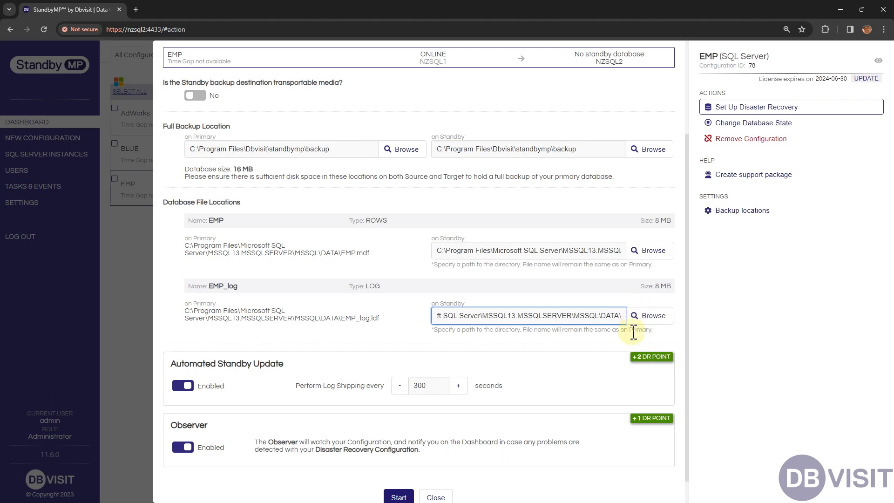
- Start EMP's disaster recovery setup with Automated Standby Update and Observer enabled, keeping log shipping every 300 seconds
scroll(656, 373, "down", 1)
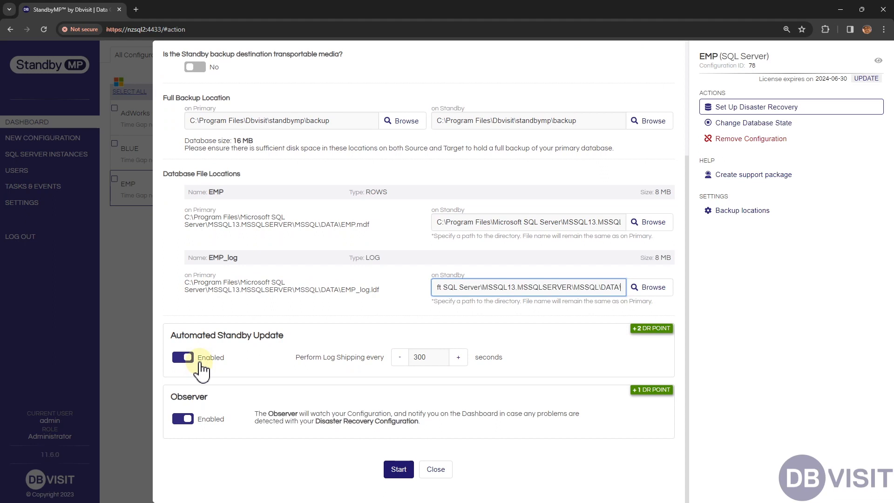
double_click(443, 357)
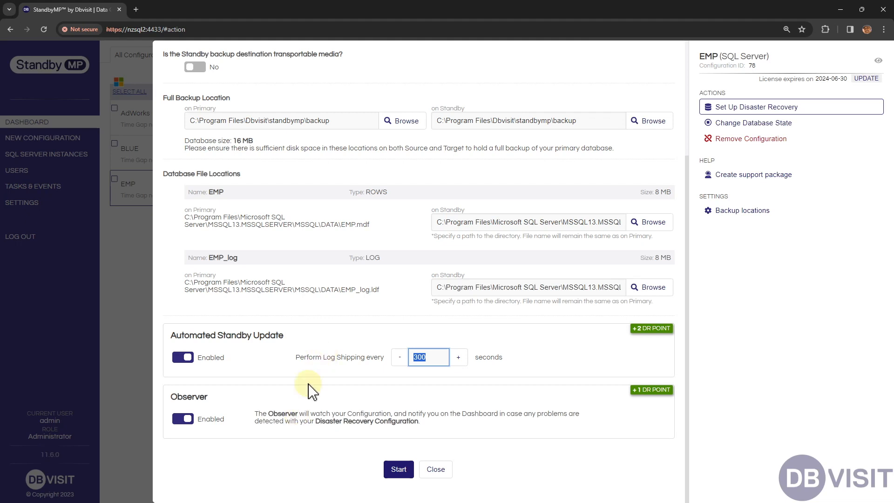
left_click(400, 471)
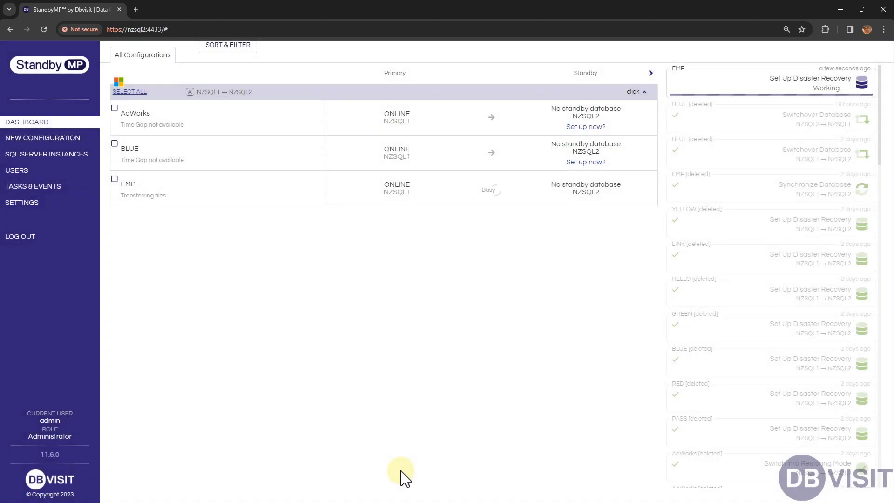
- Examine the logged steps of EMP's Set Up Disaster Recovery task, including the standby update and Observer entries, and close the task details
left_click(791, 88)
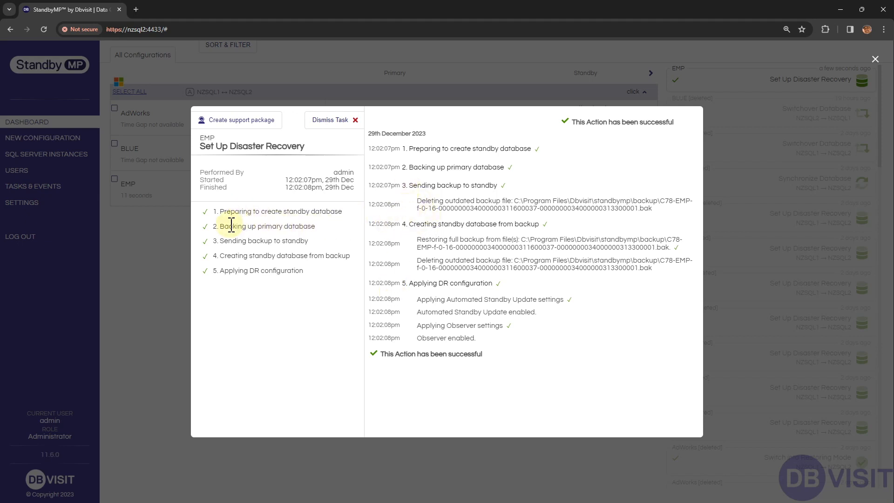
left_click_drag(228, 226, 298, 228)
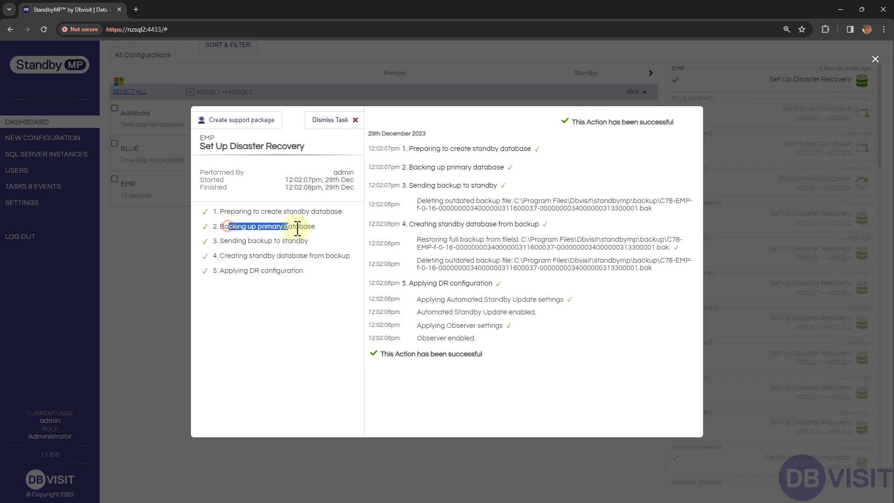
left_click(241, 242)
left_click_drag(242, 242, 313, 248)
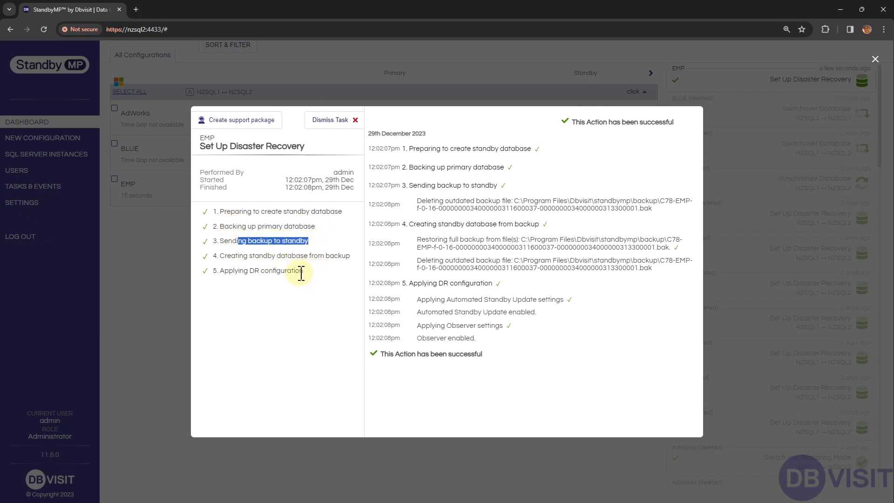
left_click_drag(239, 256, 361, 265)
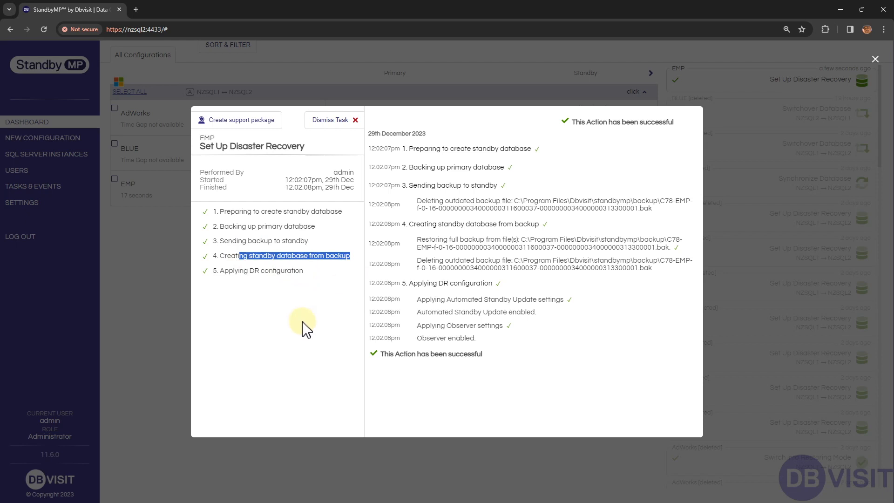
left_click(425, 309)
left_click_drag(416, 299, 576, 311)
left_click(450, 338)
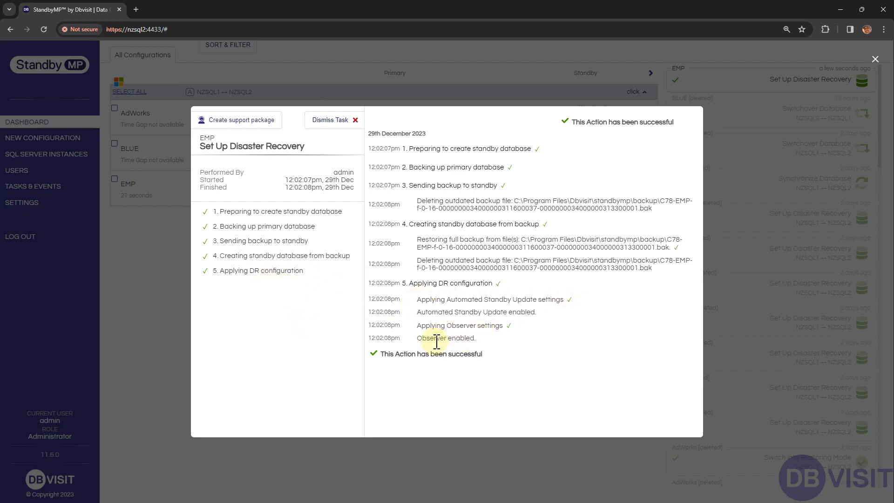
left_click_drag(417, 326, 521, 330)
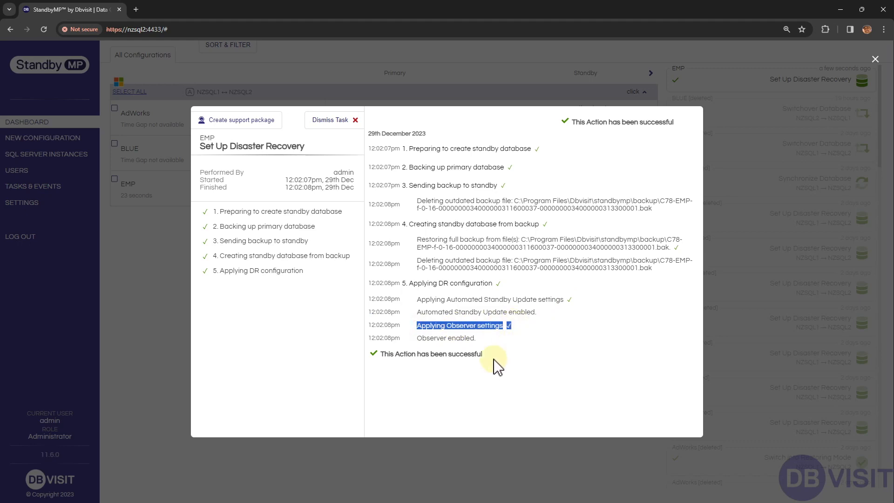
left_click(154, 395)
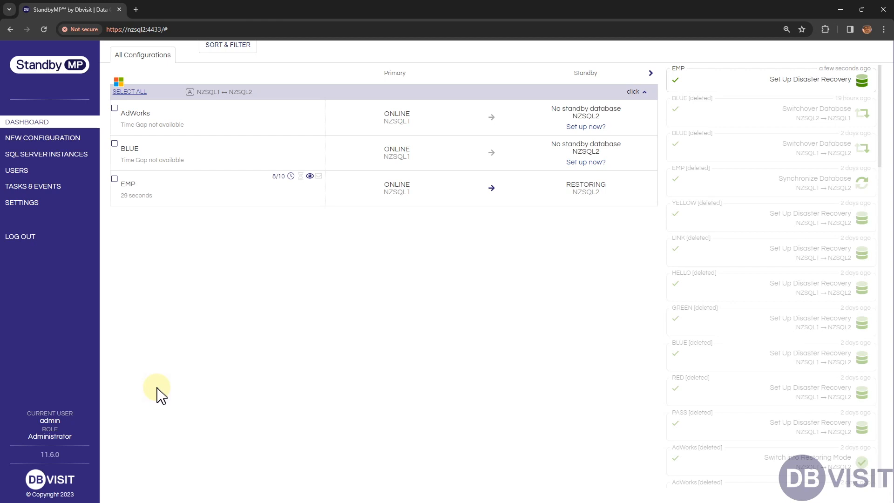
- Select the AdWorks and BLUE configurations and open Set Up Disaster Recovery for both together
left_click(115, 108)
left_click(114, 143)
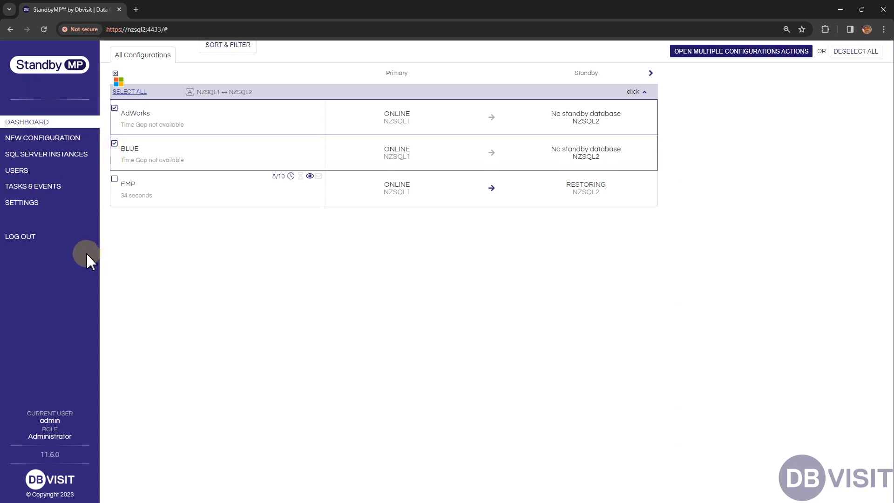
left_click(694, 54)
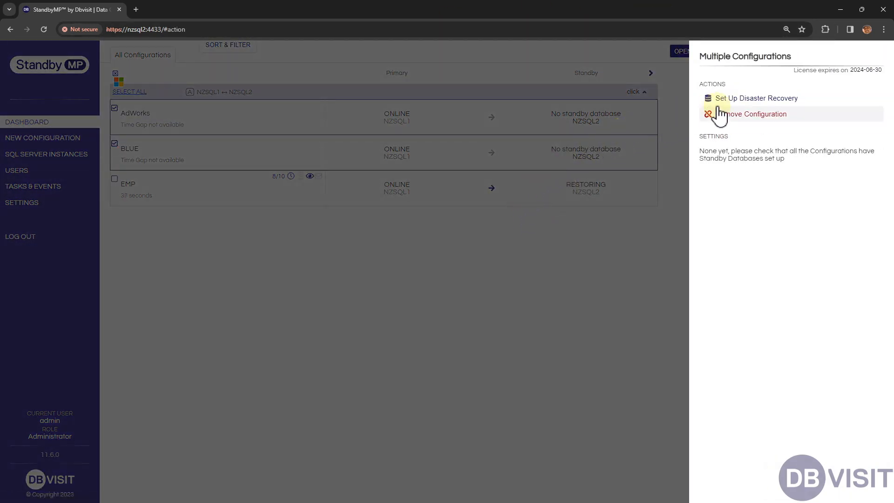
left_click(730, 99)
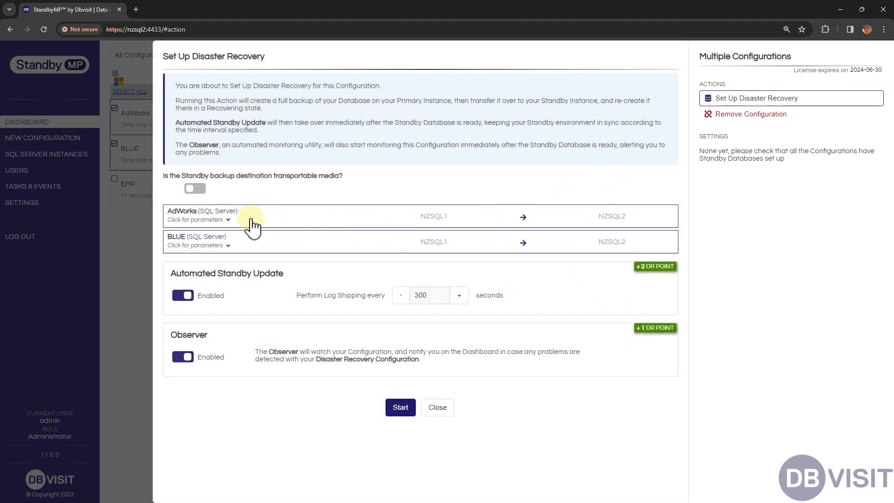
- Expand the AdWorks and BLUE parameters and review their backup and database file locations
left_click(329, 225)
scroll(330, 247, "down", 3)
scroll(339, 261, "down", 2)
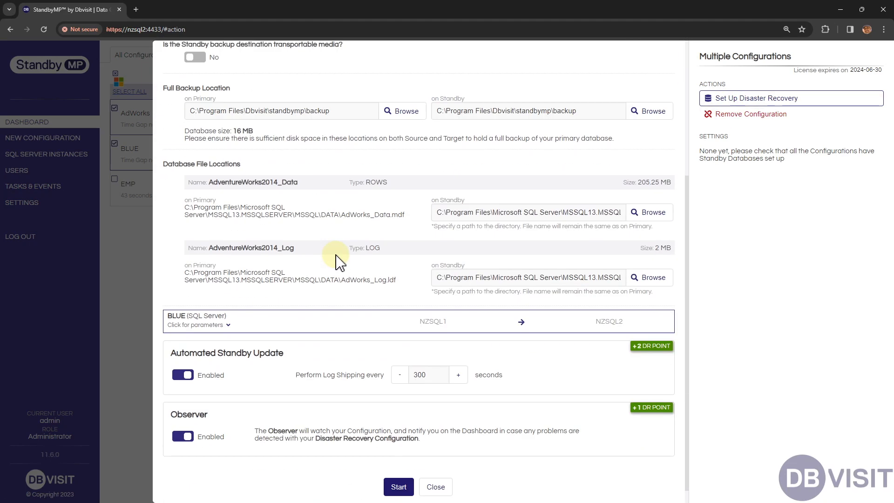
left_click(323, 302)
scroll(325, 250, "down", 5)
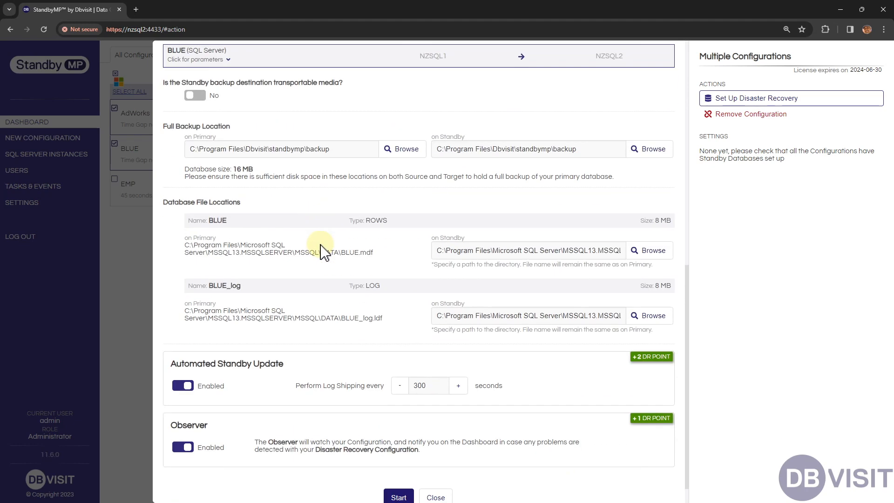
scroll(368, 284, "up", 3)
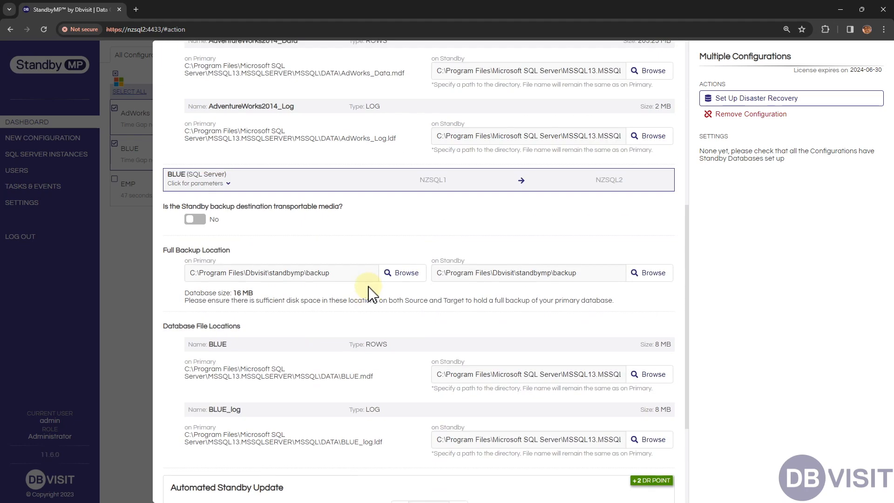
scroll(371, 292, "up", 3)
scroll(371, 294, "up", 5)
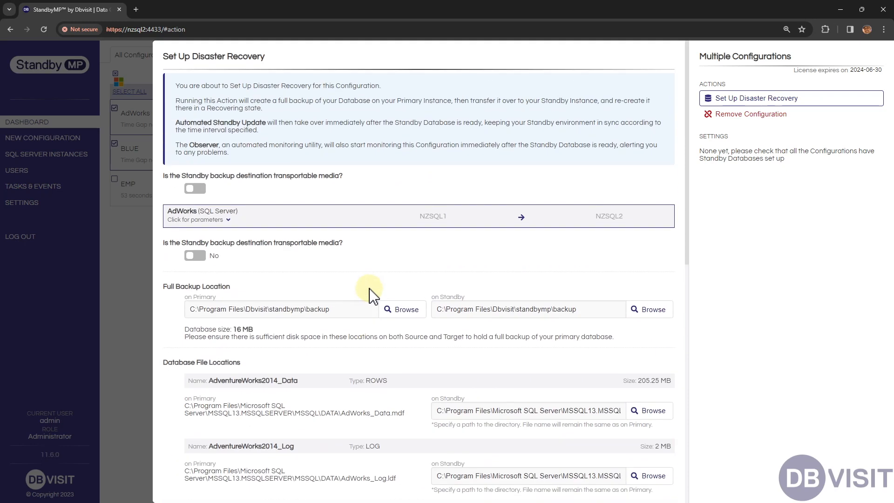
scroll(494, 337, "down", 3)
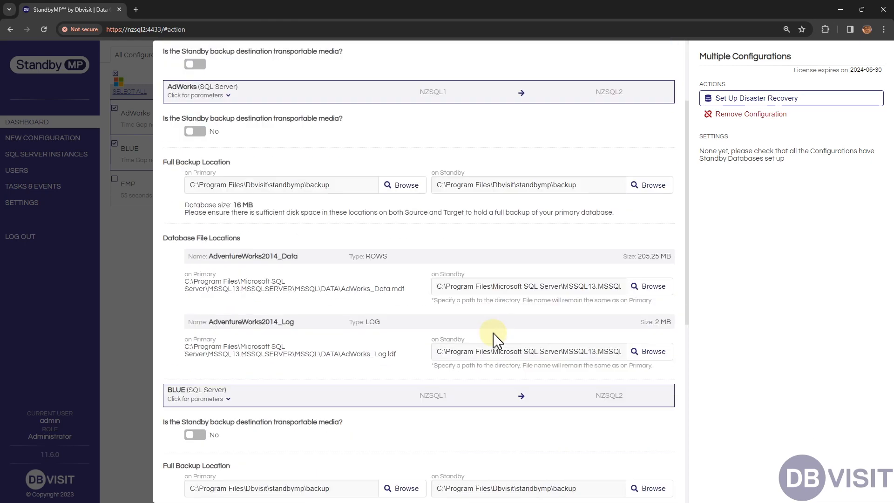
- Start disaster recovery setup for AdWorks and BLUE with Automated Standby Update every 300 seconds and Observer enabled
scroll(505, 326, "down", 9)
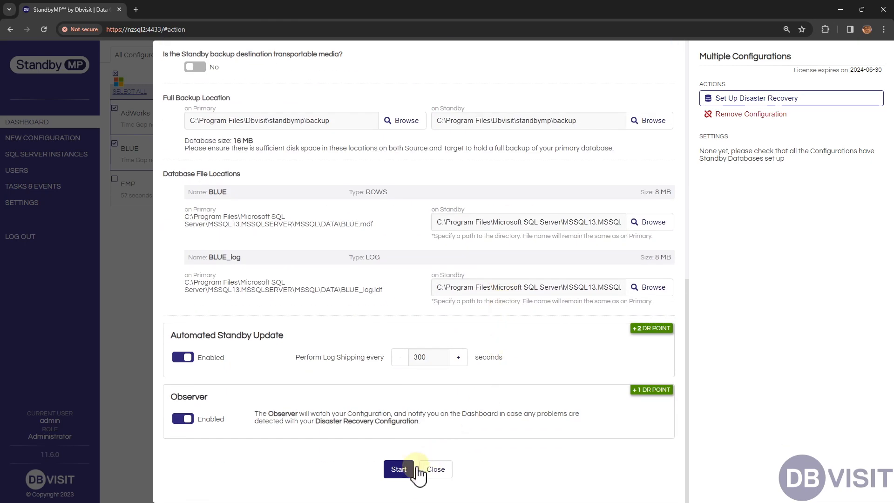
left_click(399, 469)
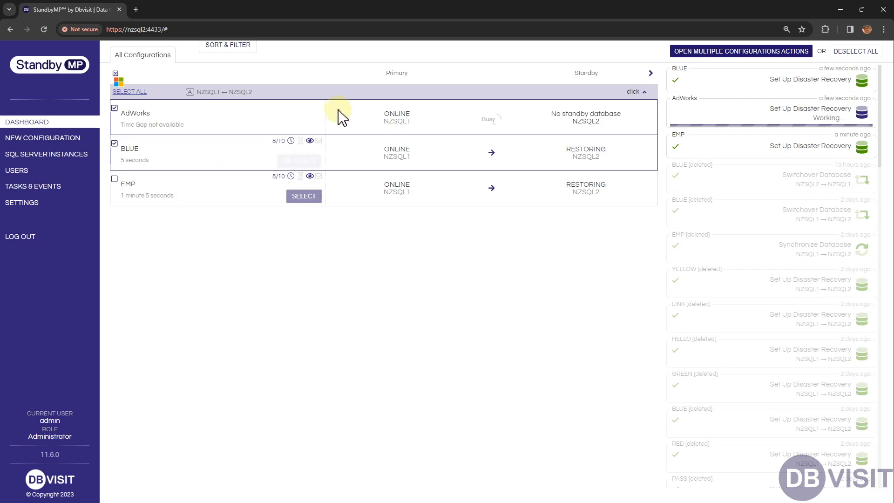
- Examine the logged steps of the AdWorks Set Up Disaster Recovery task, close its details and clear the configuration selection
left_click(790, 124)
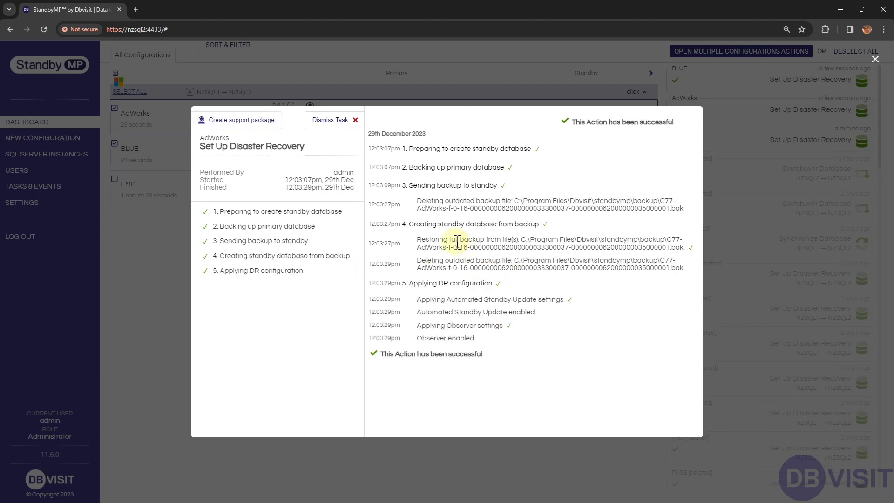
left_click(165, 310)
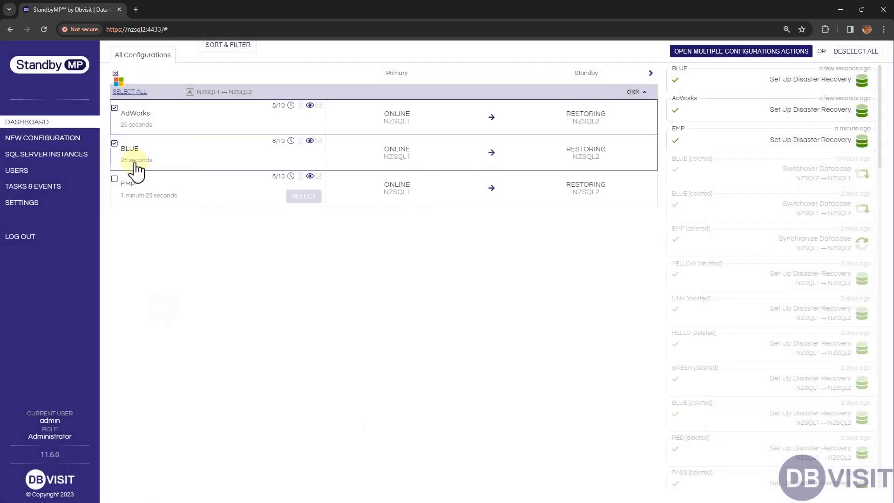
left_click(115, 74)
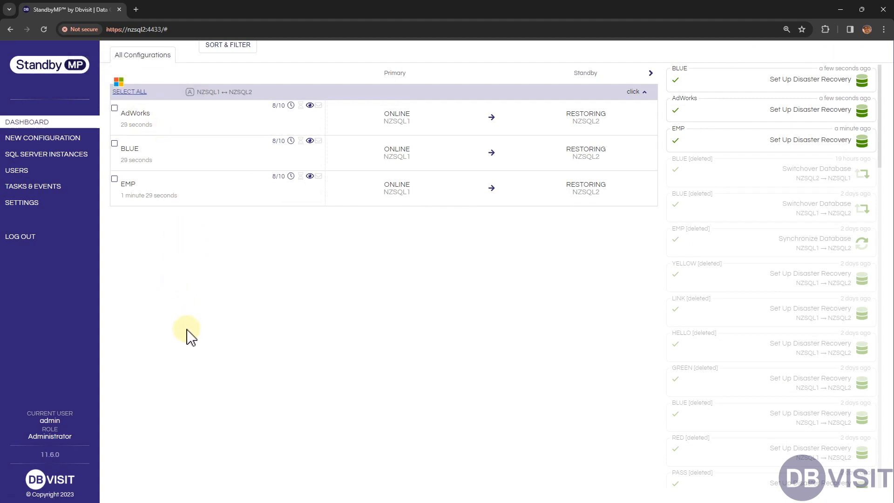
- Review the log shipping interval in AdWorks's Automated Standby Update settings and close them without changes
mouse_move(198, 125)
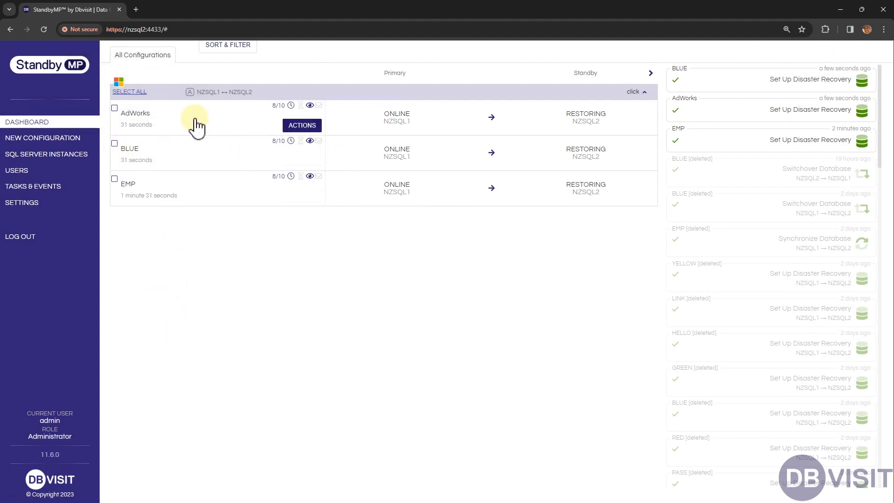
left_click(197, 125)
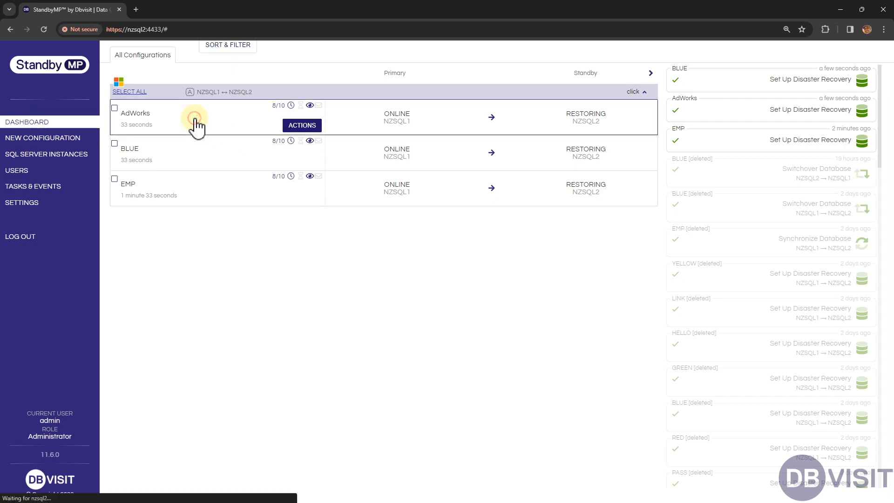
left_click(743, 274)
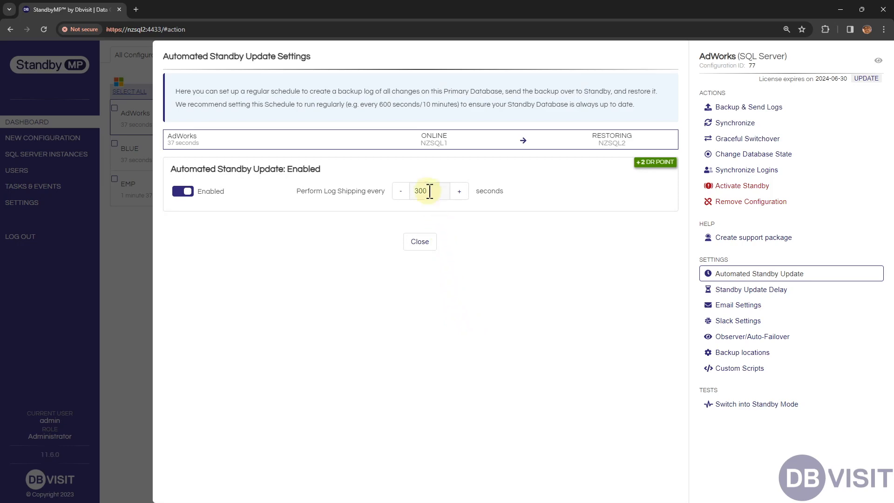
left_click(423, 242)
- Set EMP's Automated Standby Update to perform log shipping every 120 seconds and apply the change
left_click(205, 198)
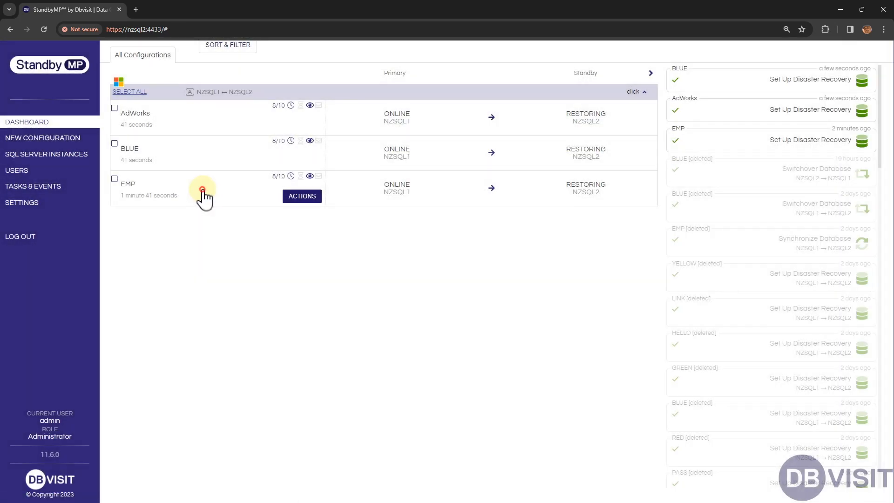
left_click(203, 194)
left_click(745, 274)
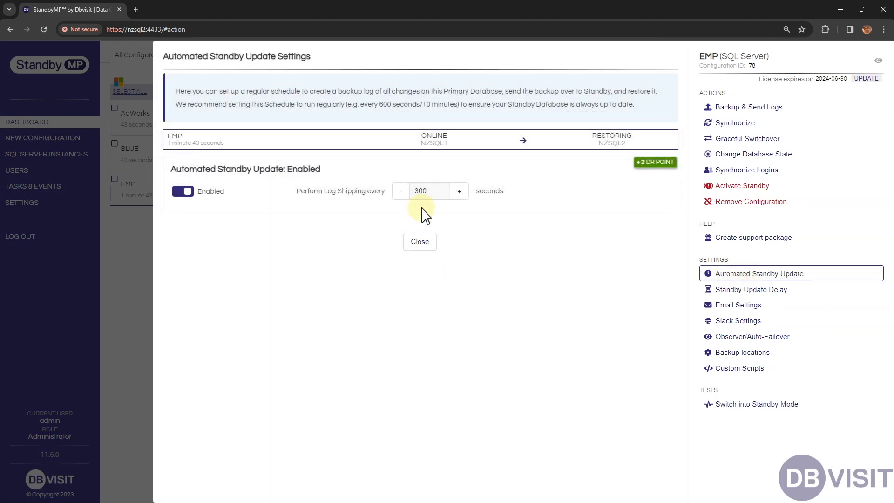
left_click_drag(431, 191, 411, 194)
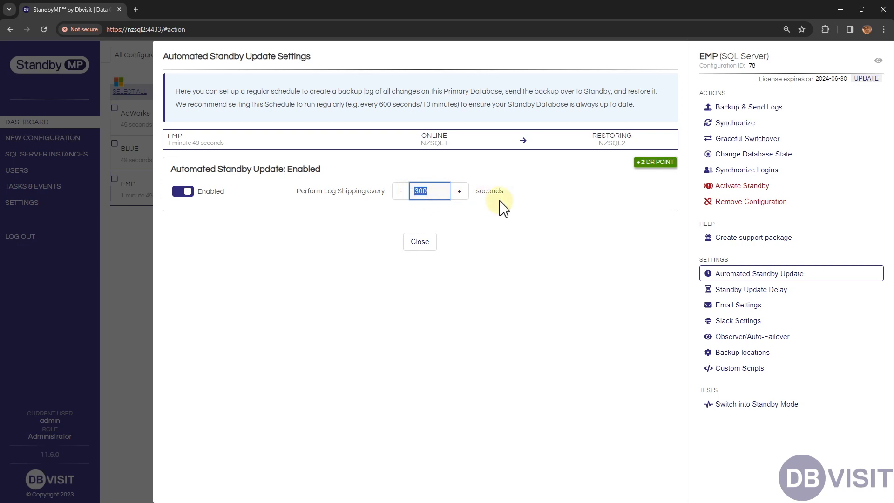
type("12012")
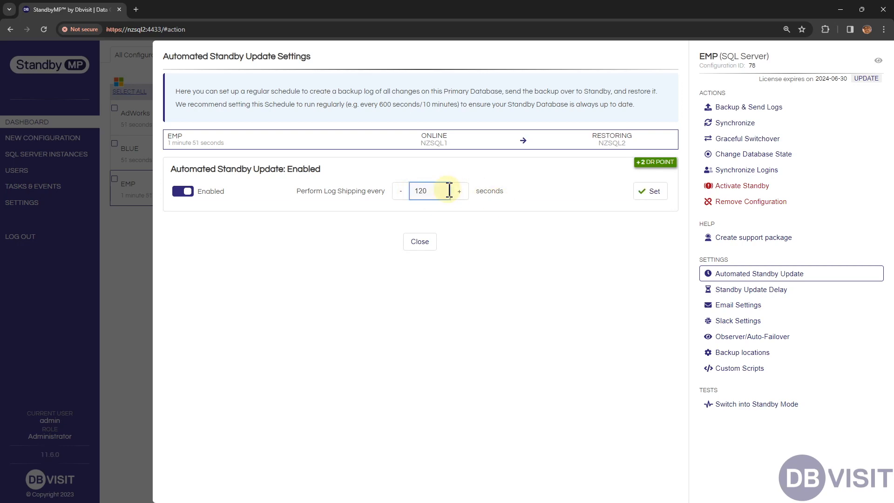
left_click(646, 195)
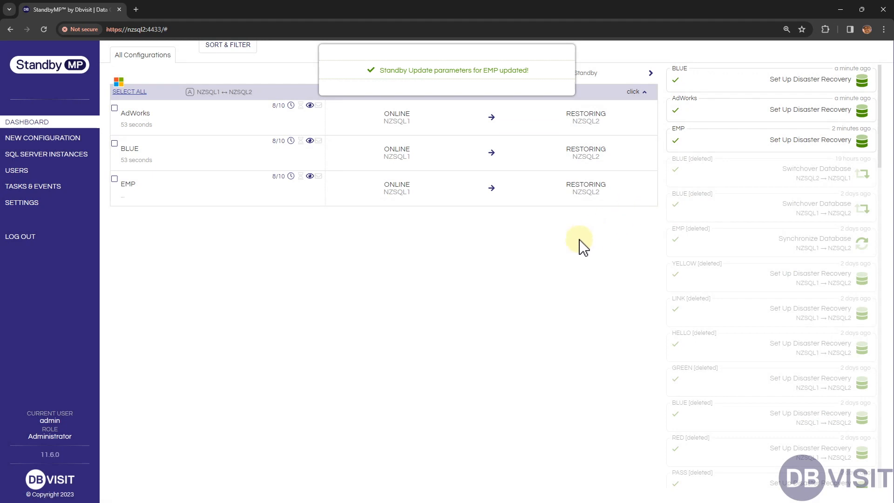